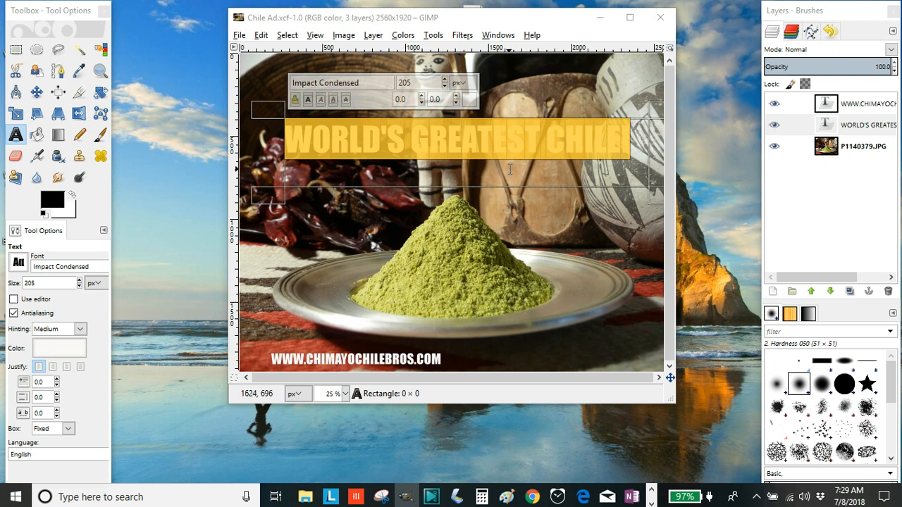
Select the WORLD'S GREATEST CHILE! text layer and highlight its whole title text.
left_click(556, 220)
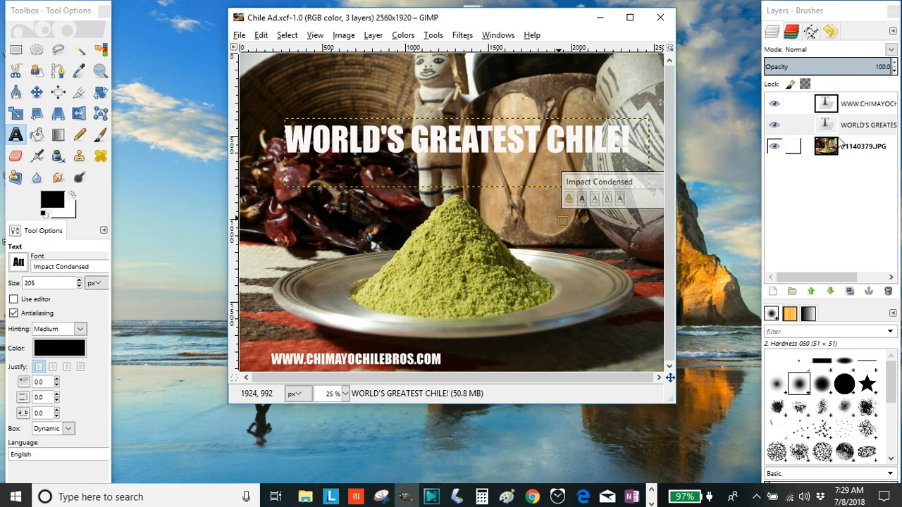
left_click(858, 127)
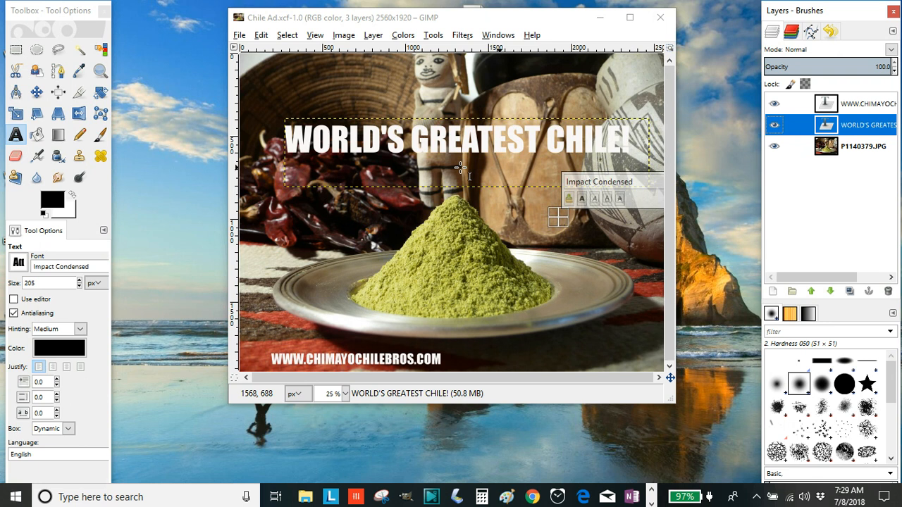
left_click(15, 136)
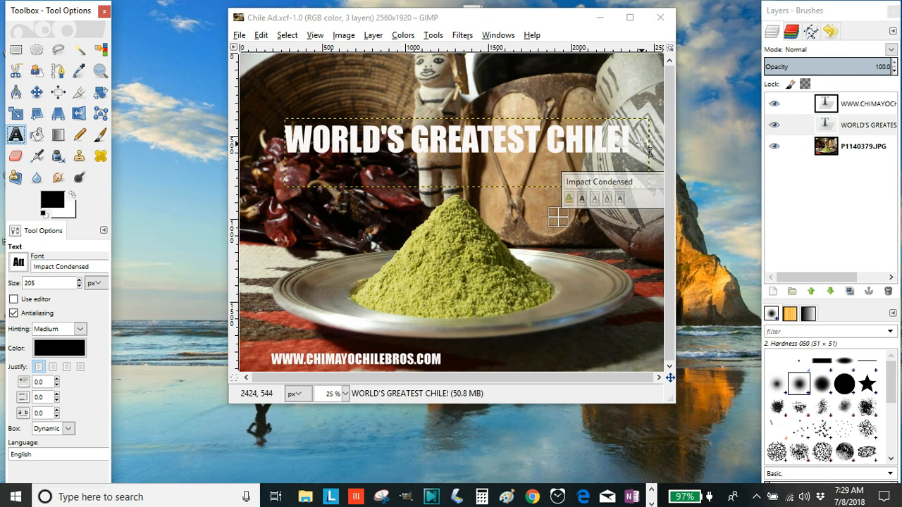
left_click_drag(640, 141, 291, 132)
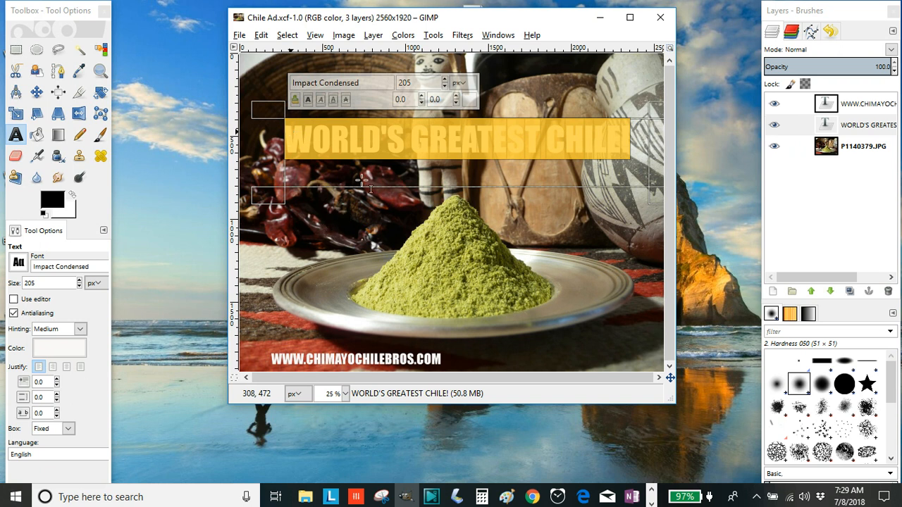
Convert the title layer's letter shapes into a selection with Alpha to Selection.
right_click(873, 129)
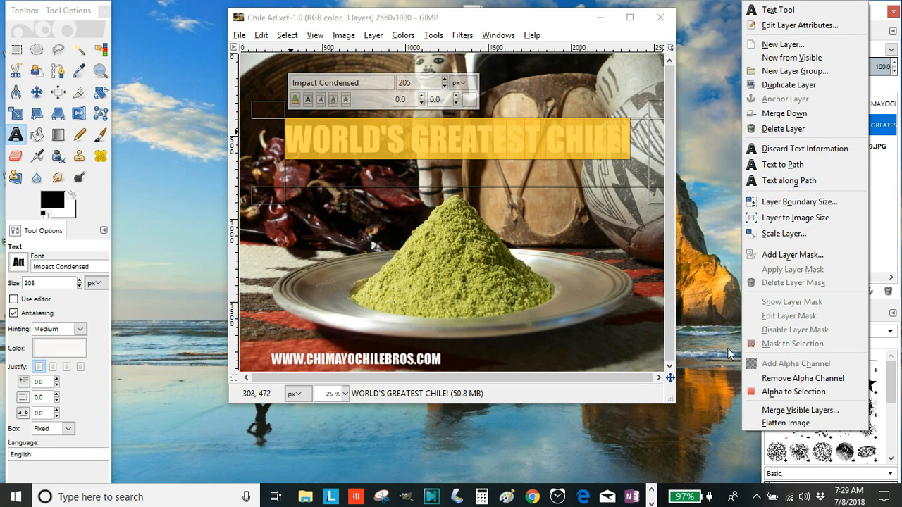
left_click(774, 392)
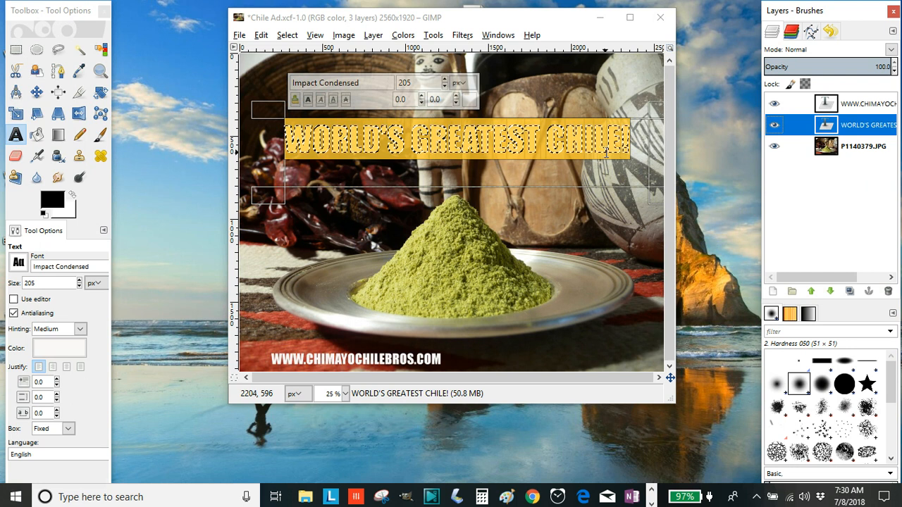
left_click(262, 35)
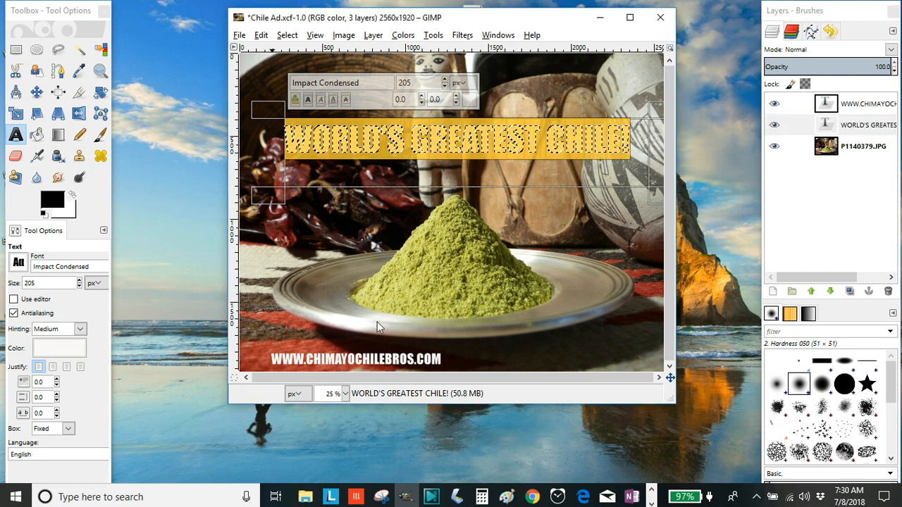
left_click(288, 35)
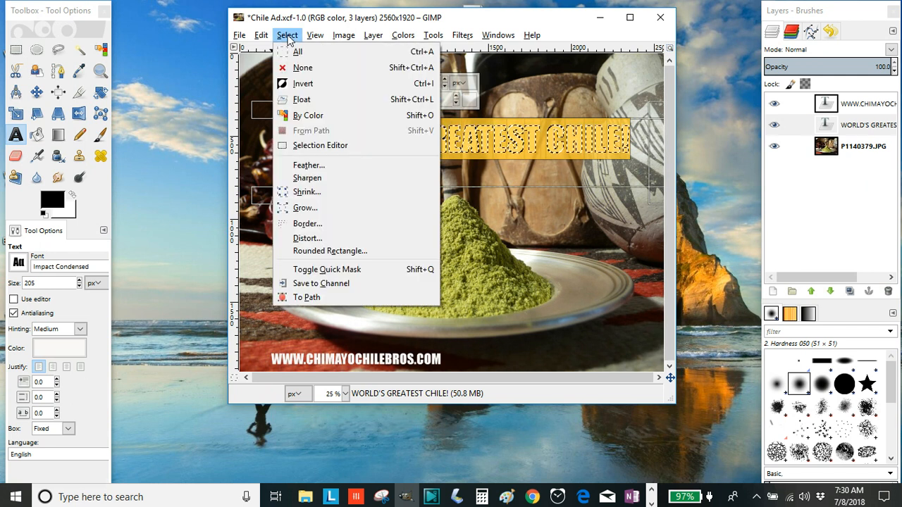
Grow the headline letter selection outward by 11 px.
left_click(298, 209)
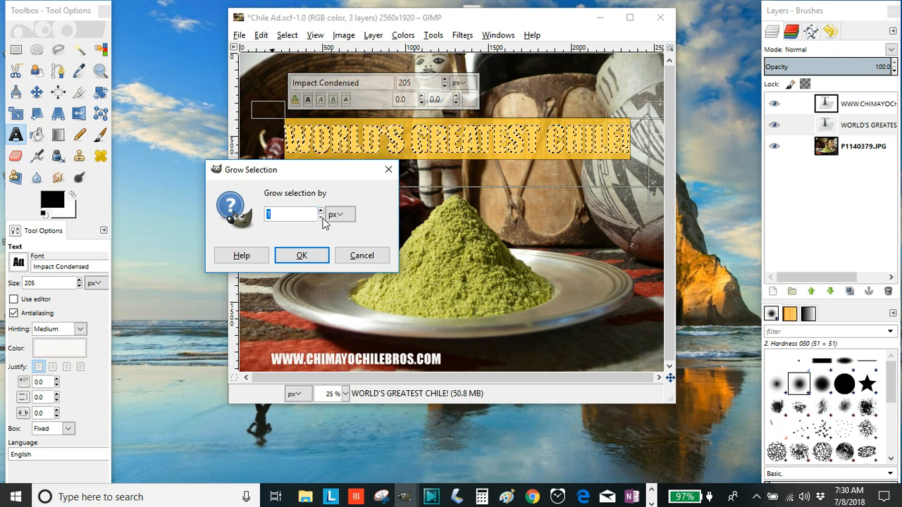
left_click(320, 210)
left_click(320, 210)
left_click(320, 210)
left_click(320, 210)
left_click(319, 210)
left_click(320, 210)
left_click(320, 210)
left_click(320, 210)
left_click(320, 210)
left_click(320, 210)
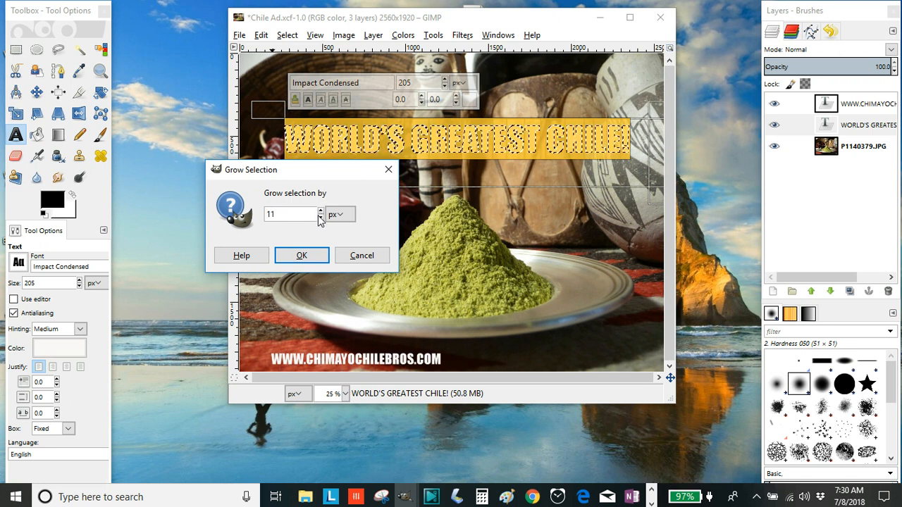
left_click(301, 256)
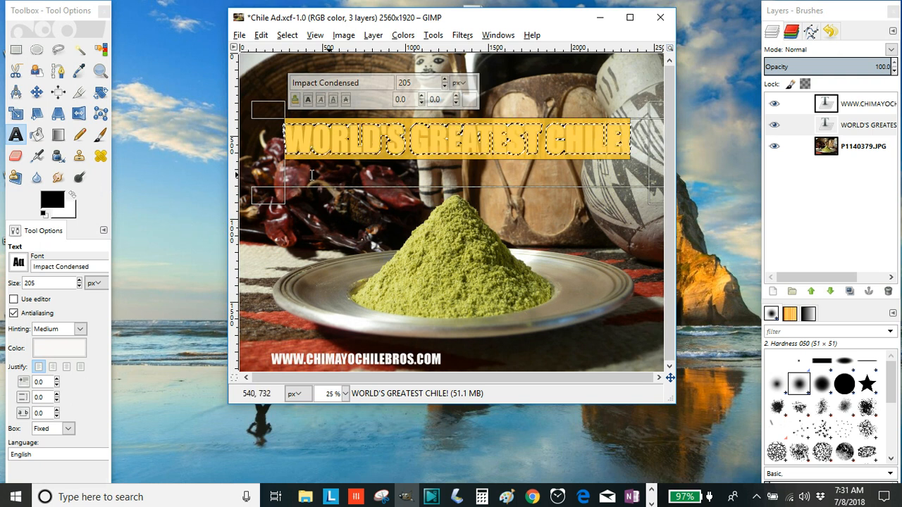
Choose the Bucket Fill tool and bring up the status-bar zoom level list.
left_click(34, 138)
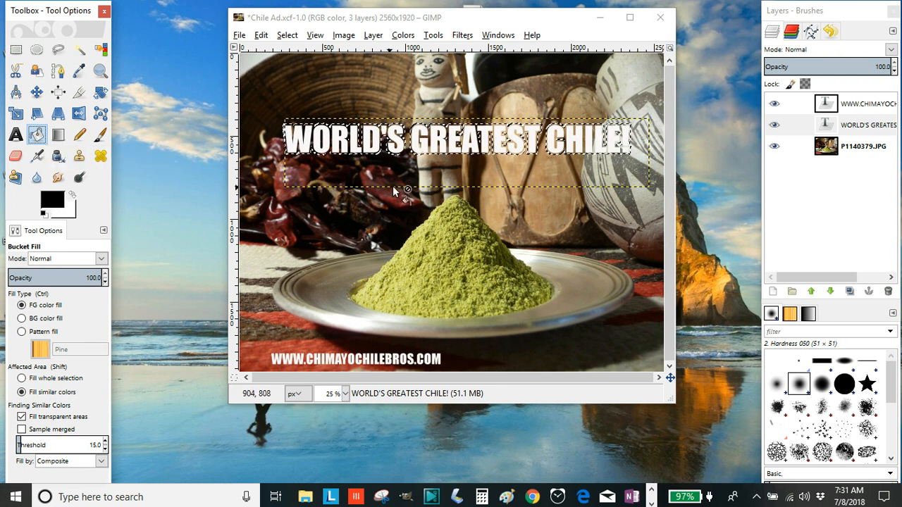
left_click(345, 396)
left_click(345, 396)
left_click(345, 396)
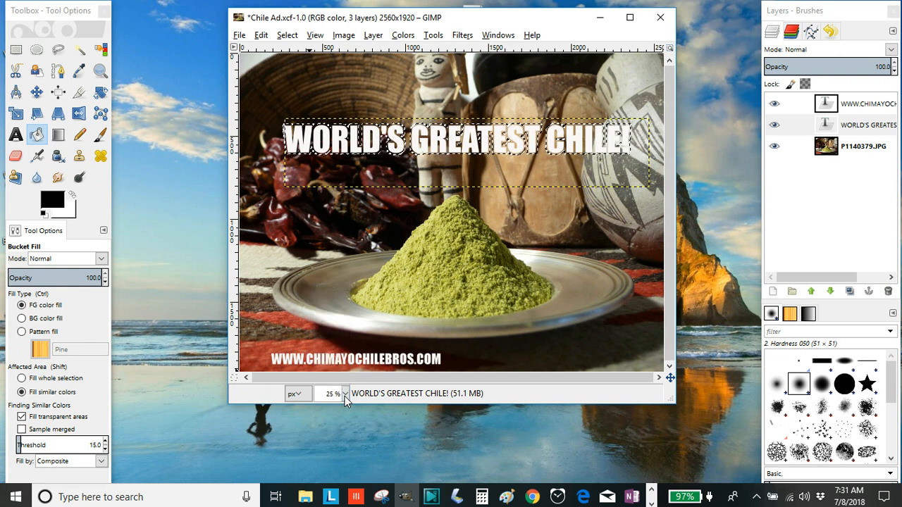
left_click(344, 396)
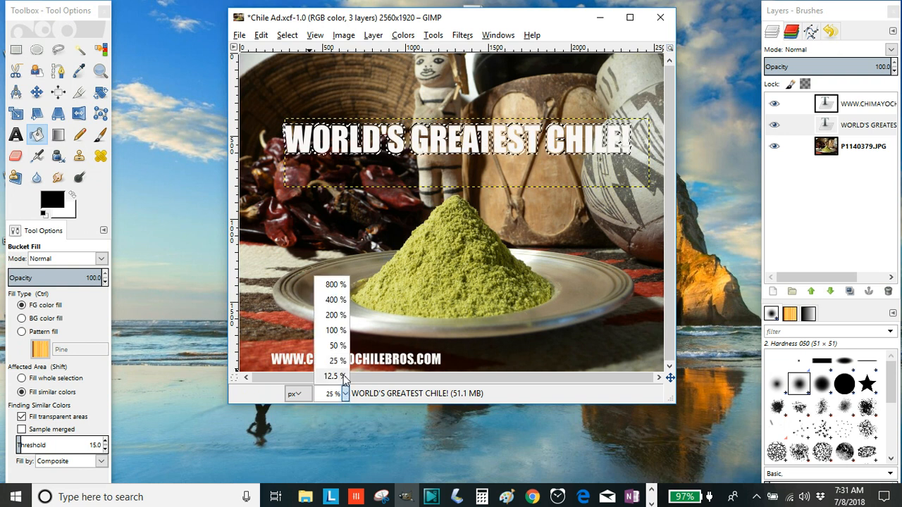
Zoom to 100% and fill the ring around WORLD with black.
left_click(339, 331)
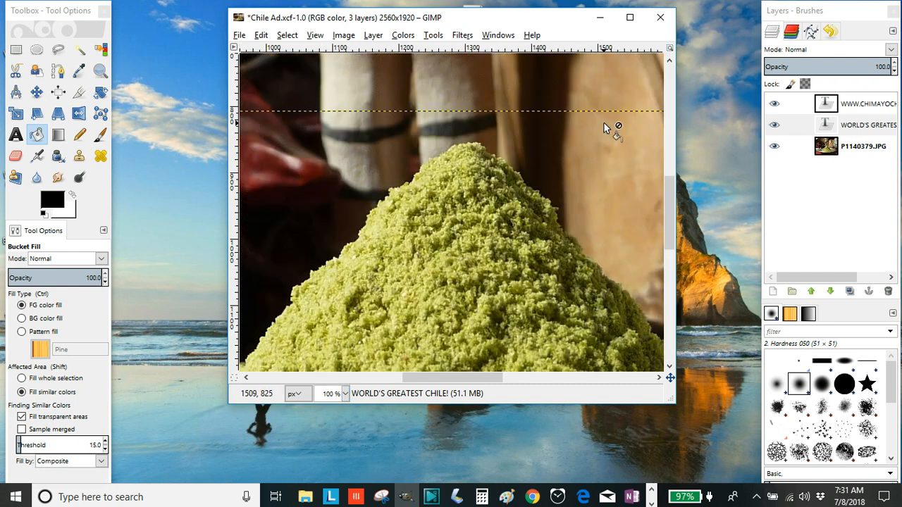
left_click_drag(671, 228, 658, 166)
left_click_drag(462, 378, 342, 383)
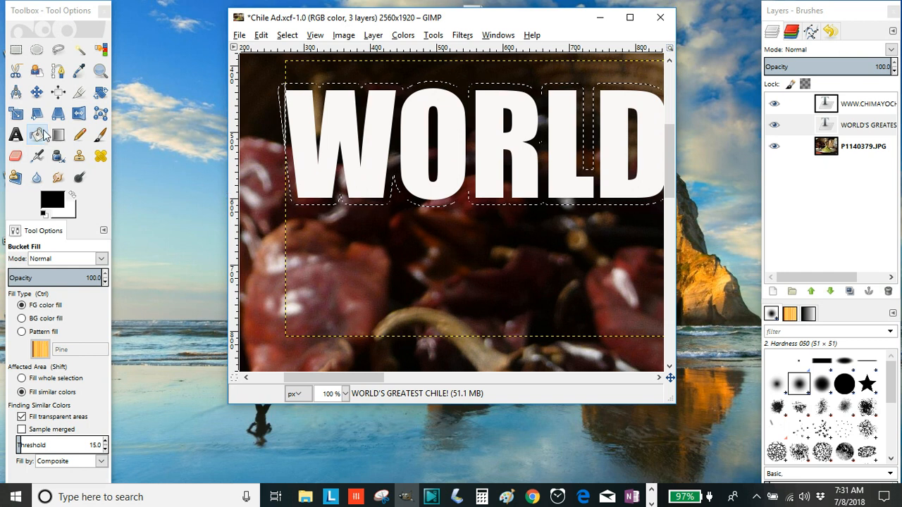
left_click(393, 153)
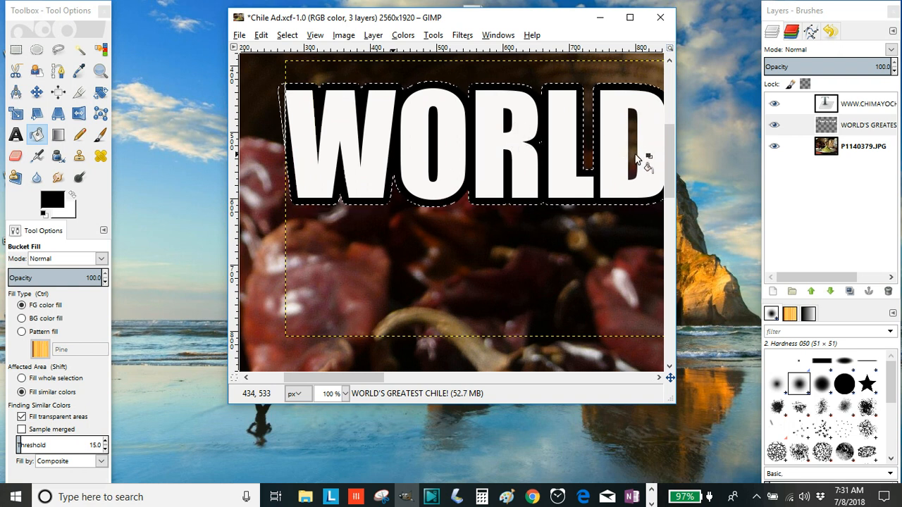
Fill the brown gaps inside the R and the A with black.
left_click_drag(375, 381, 495, 367)
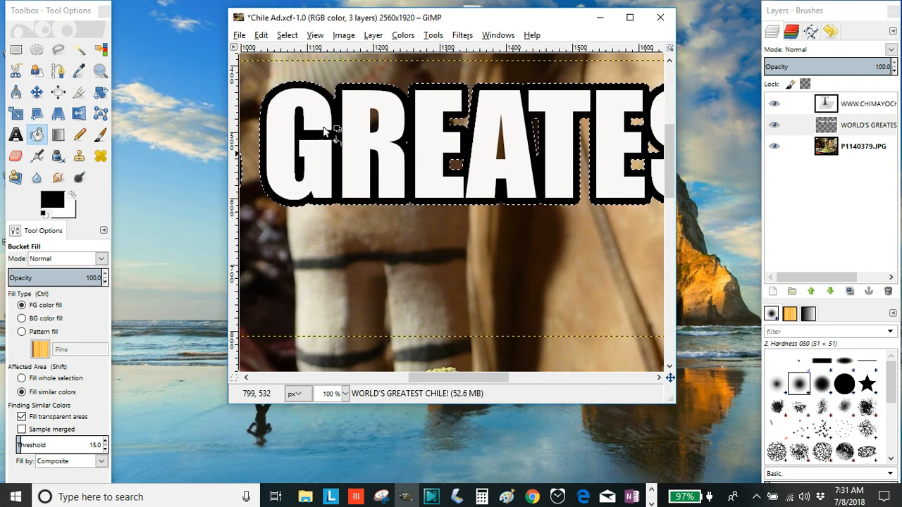
left_click(375, 120)
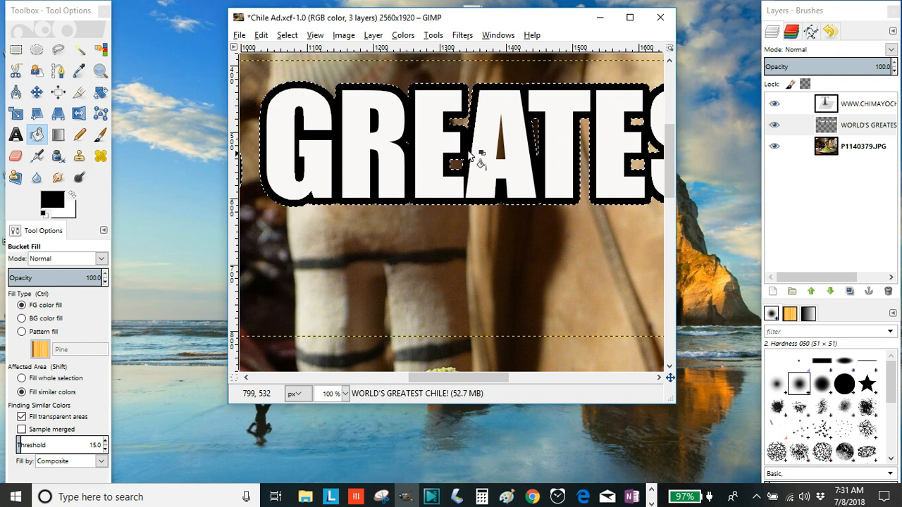
left_click(500, 158)
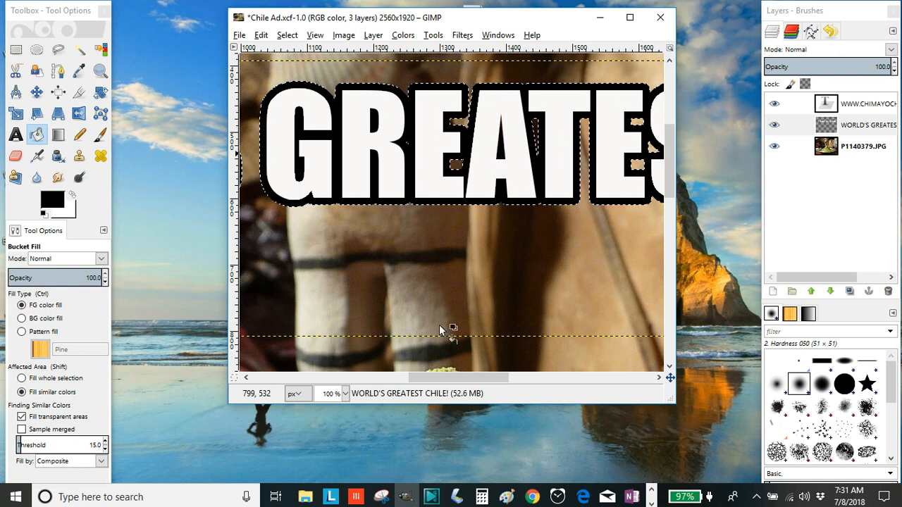
left_click_drag(421, 382, 451, 376)
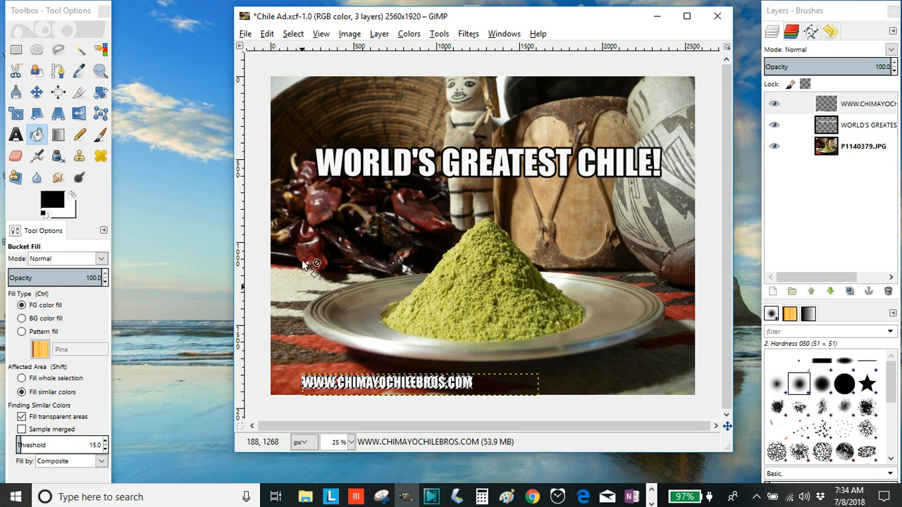
Clear the selection with Select > None.
left_click(293, 33)
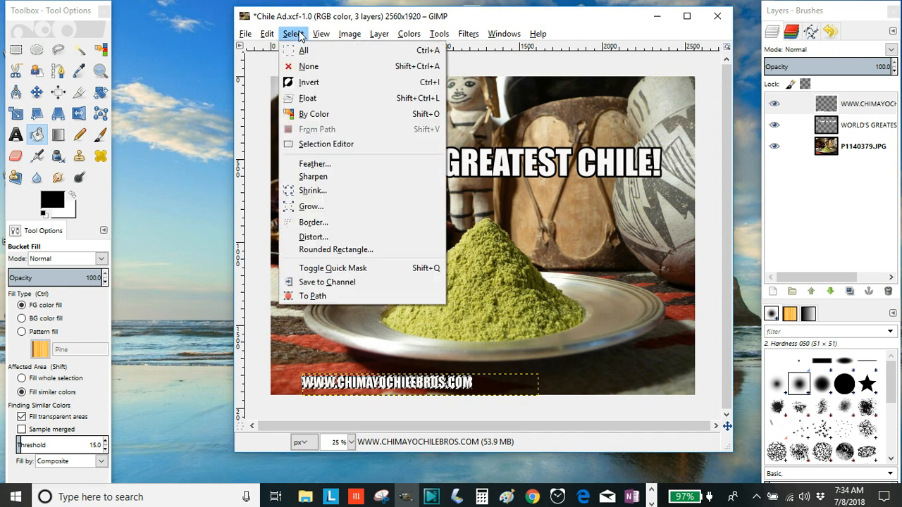
left_click(306, 67)
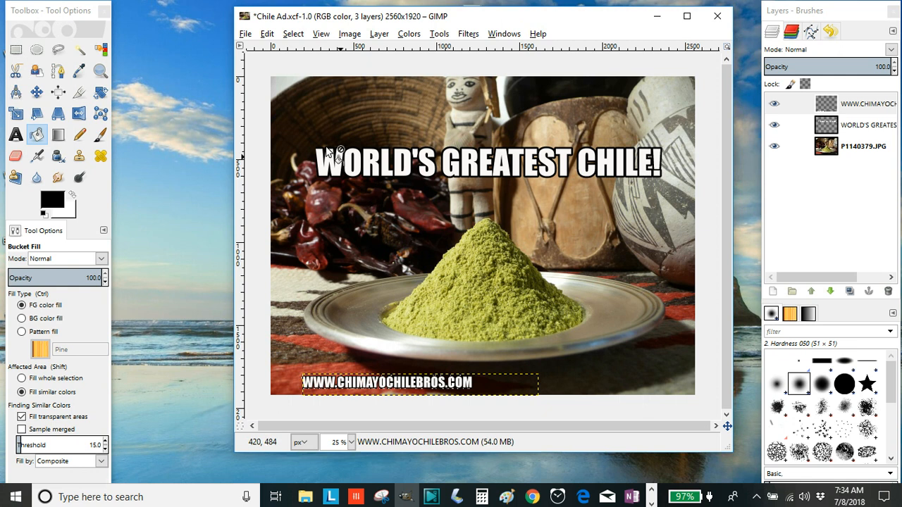
left_click(244, 34)
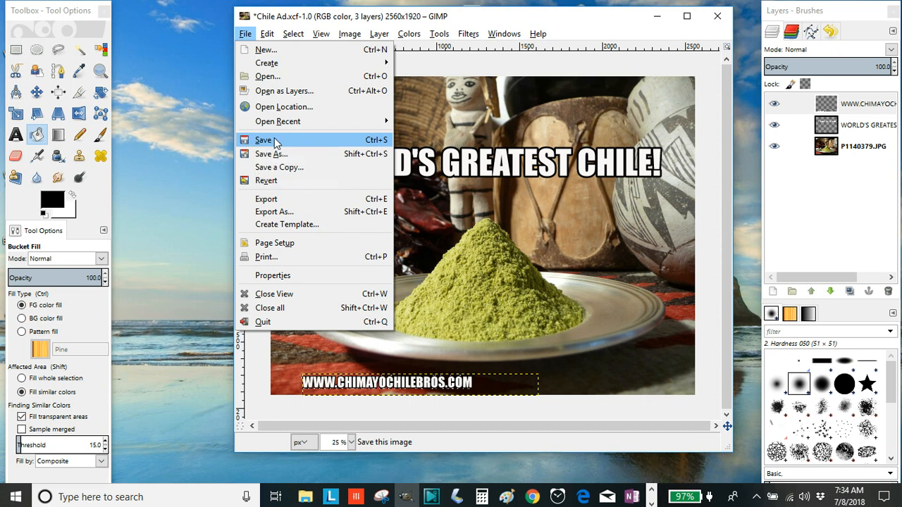
Start Export As to the Desktop and rename the file to Chile Ad.jpg.
left_click(277, 212)
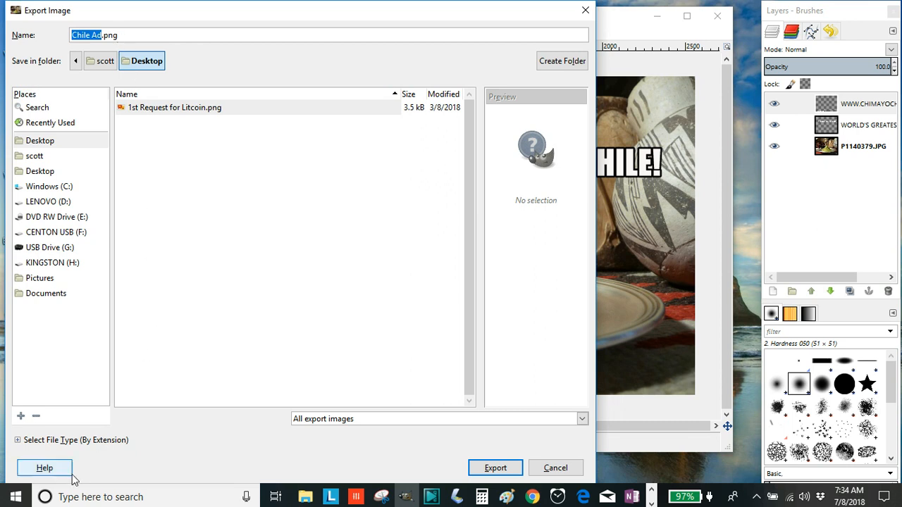
left_click(18, 440)
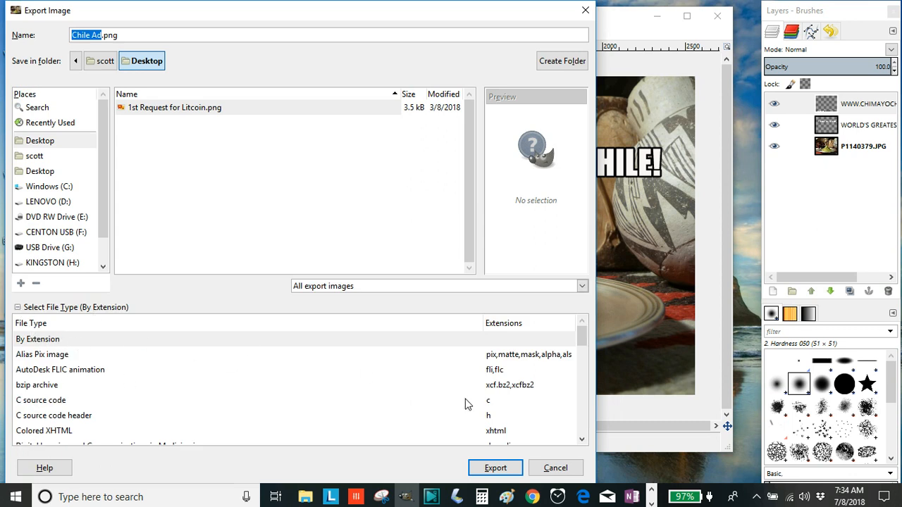
left_click_drag(585, 339, 590, 426)
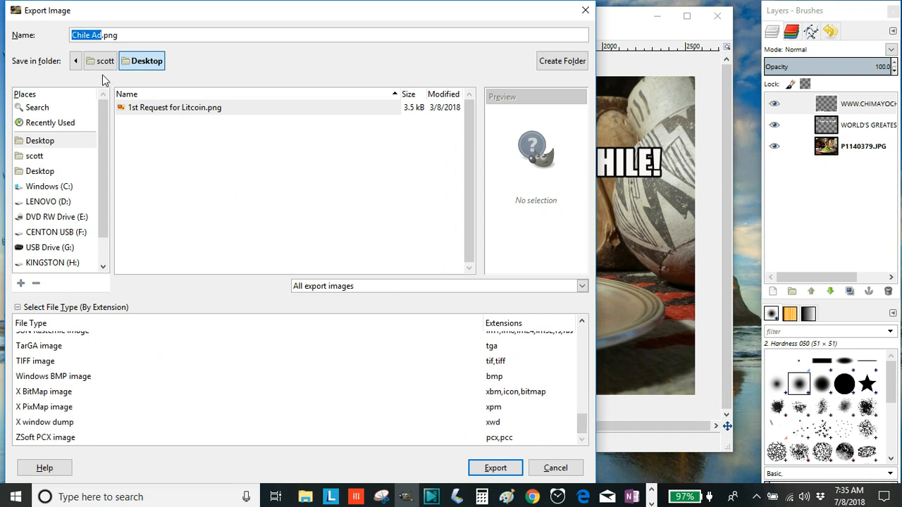
left_click(128, 35)
key("BackSpace")
key("BackSpace")
key("BackSpace")
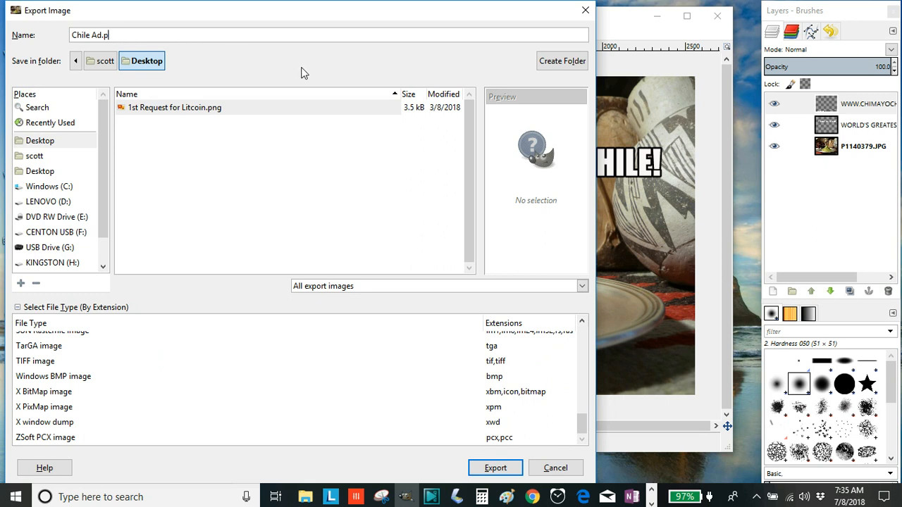
type("jpg")
Export Chile Ad.jpg with the JPEG quality set to 95.
left_click(493, 469)
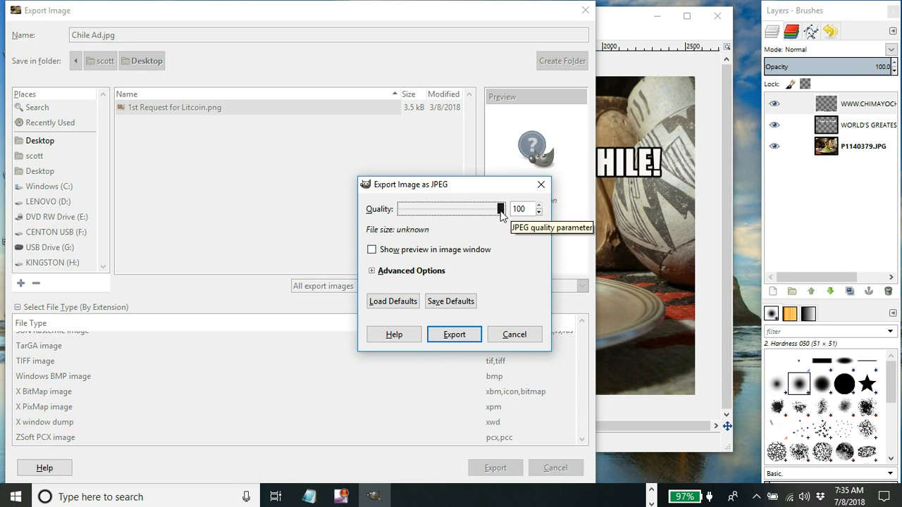
mouse_move(500, 210)
left_mouse_down()
mouse_move(485, 211)
mouse_move(496, 208)
left_mouse_up()
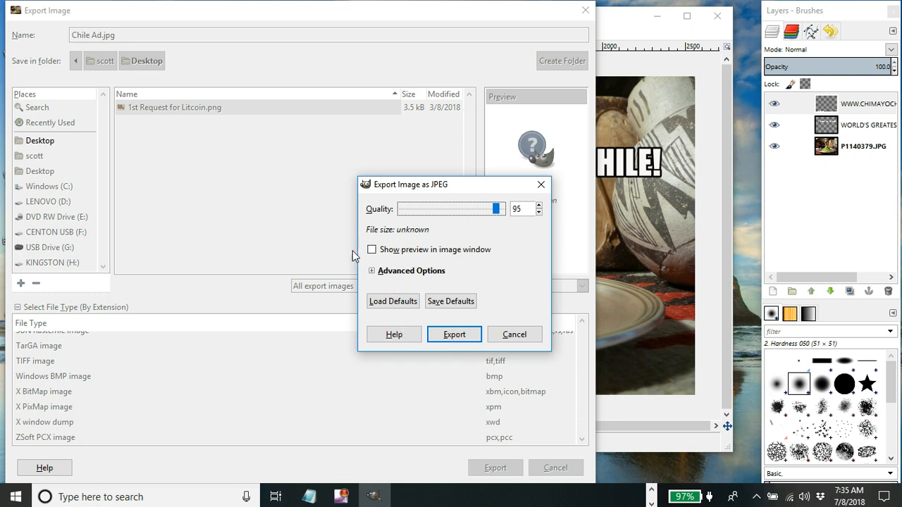
left_click(469, 337)
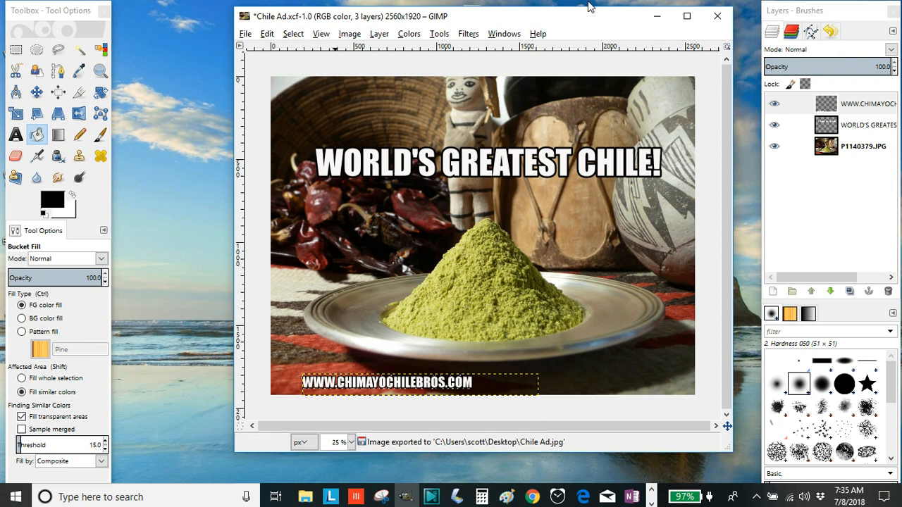
Minimize GIMP, move the Chile Ad.jpg desktop icon up, and open it in Photos.
left_click_drag(584, 17, 483, 102)
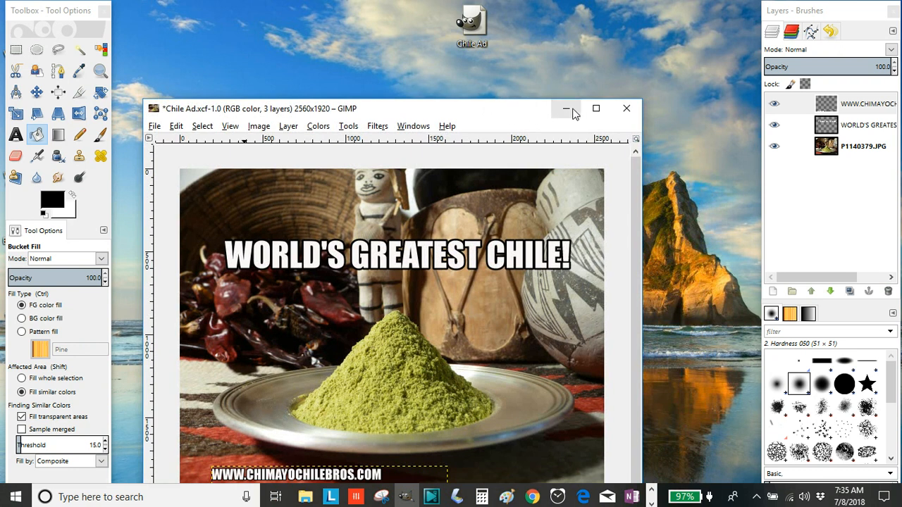
left_click(570, 110)
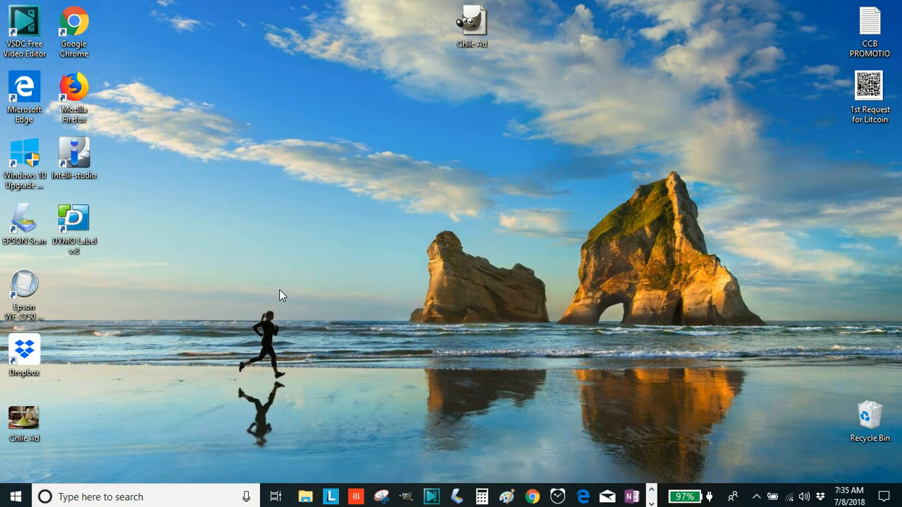
left_click_drag(34, 431, 513, 109)
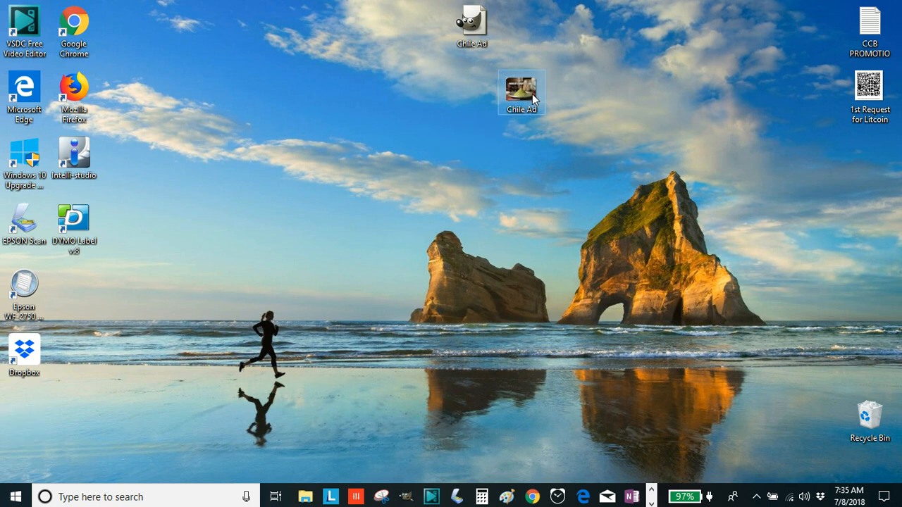
double_click(528, 92)
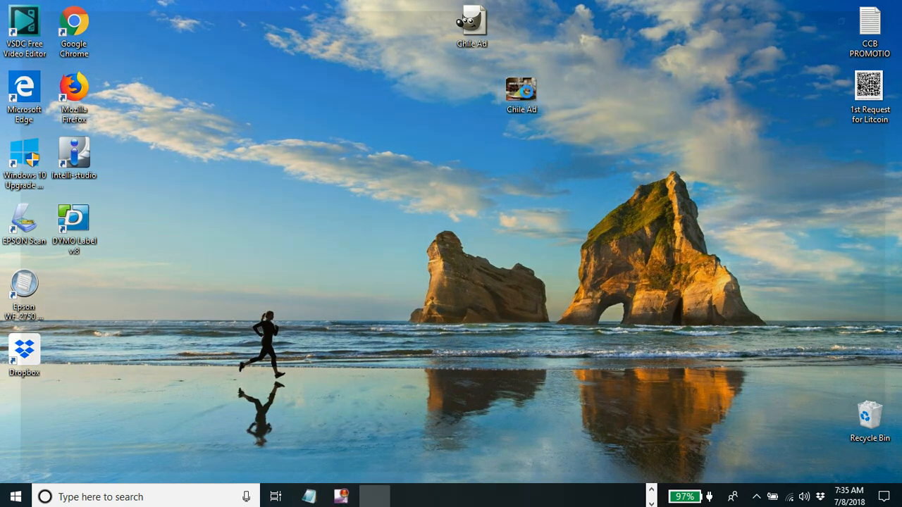